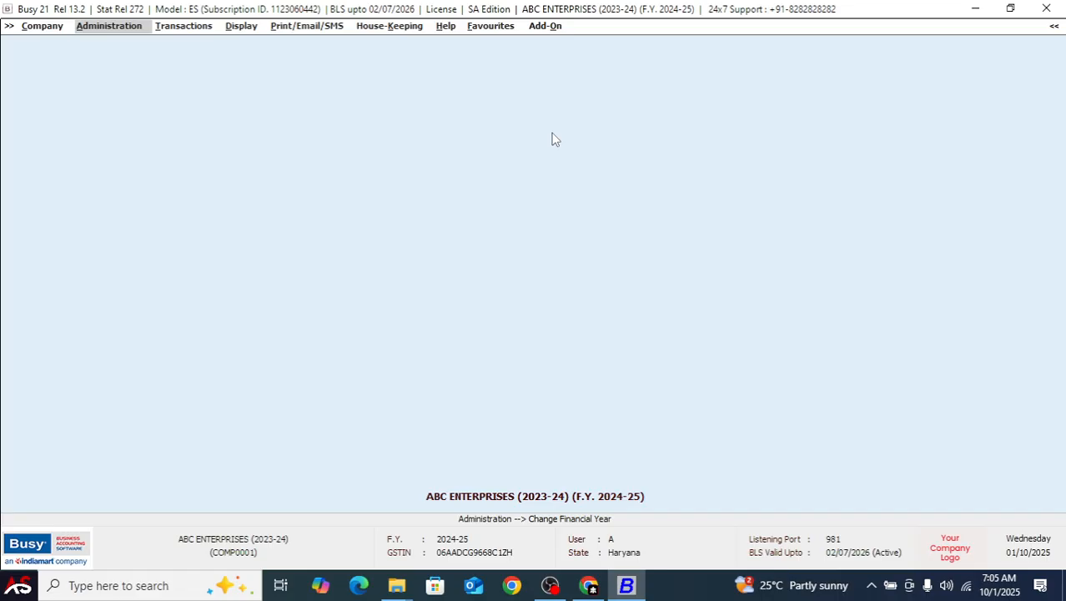
Open the creation of a new financial year starting from 01/04/2025 and confirm it
key(Return)
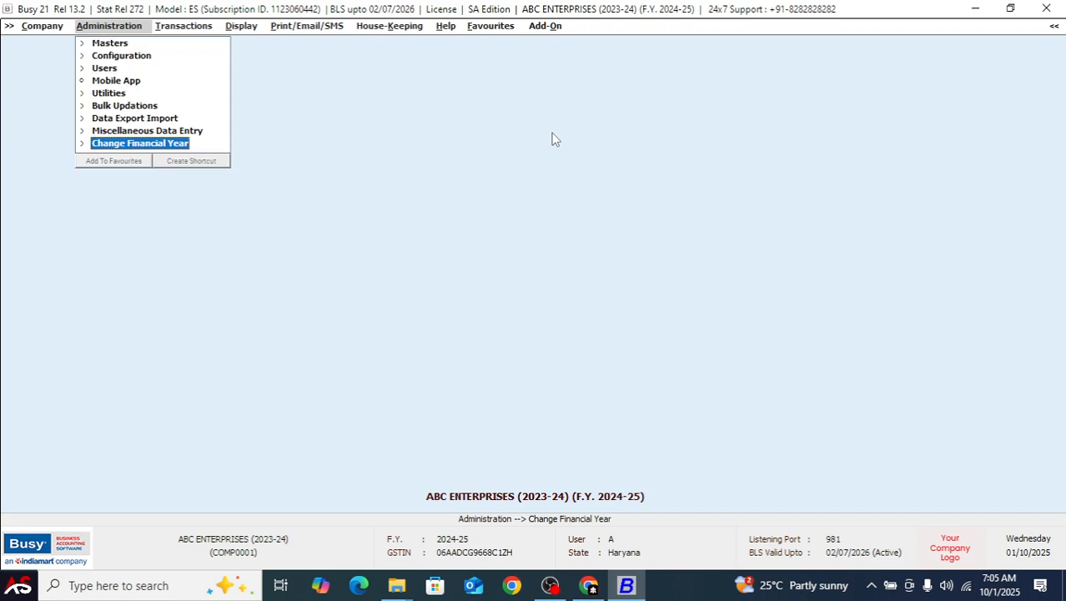
key(Up)
key(Down)
key(Return)
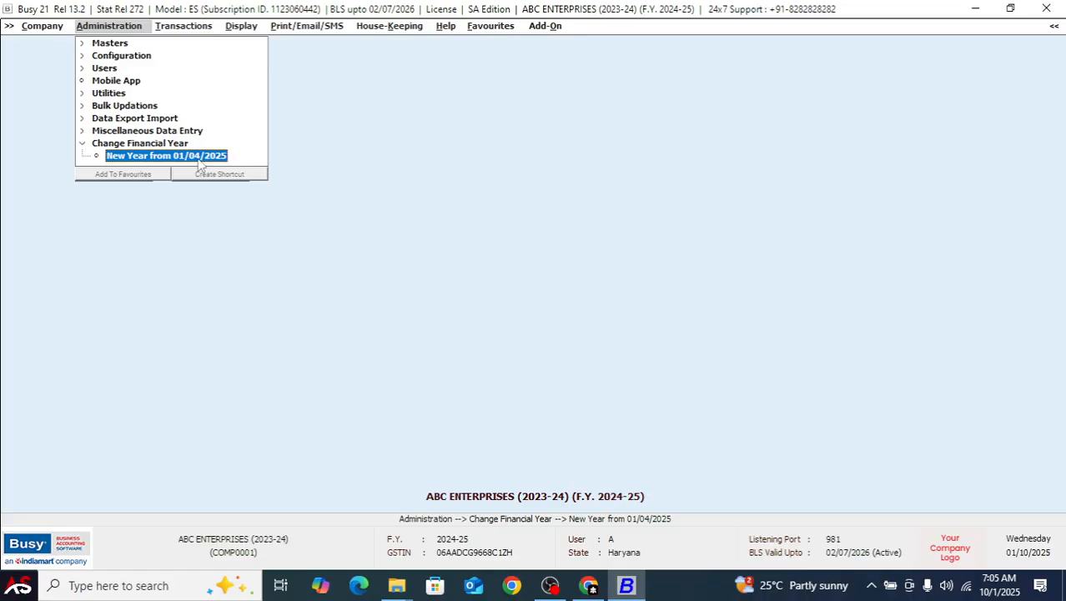
key(Return)
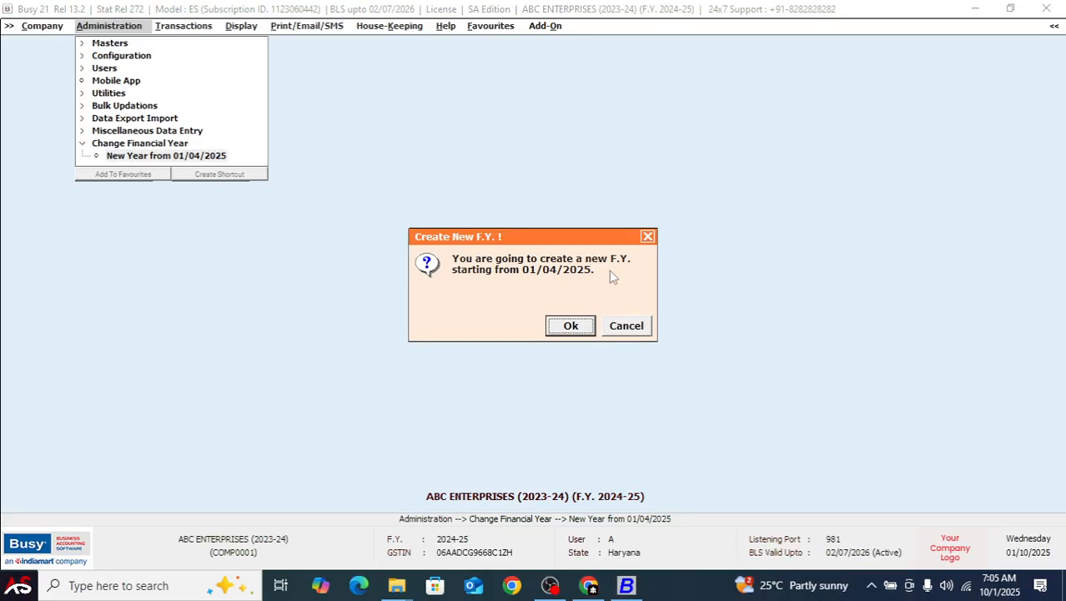
click(565, 330)
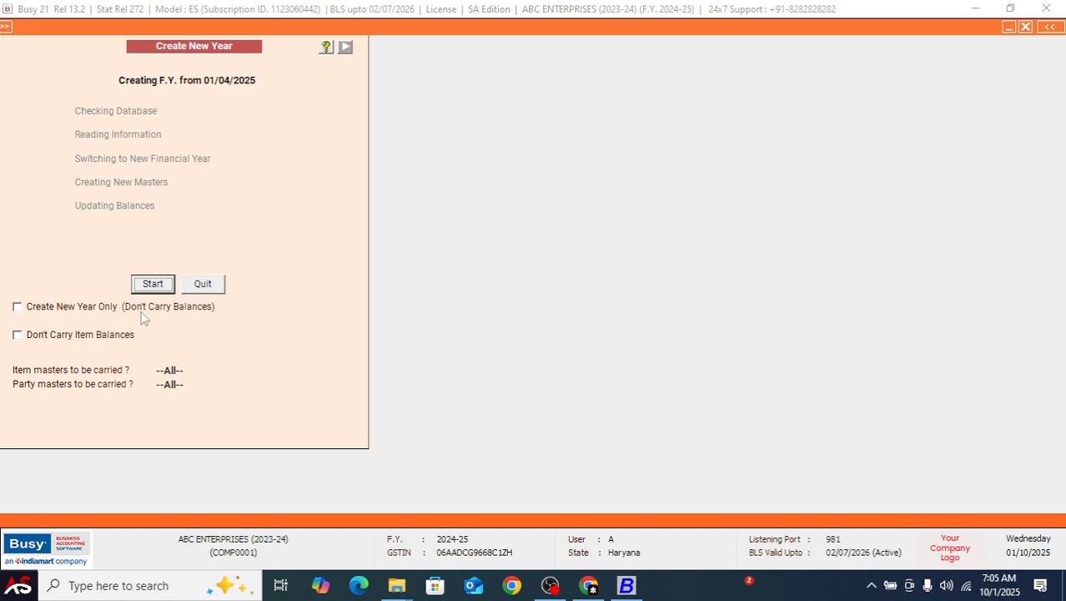
Try the Create New Year Only option, replacing it with Don't Carry Item Balances
click(65, 308)
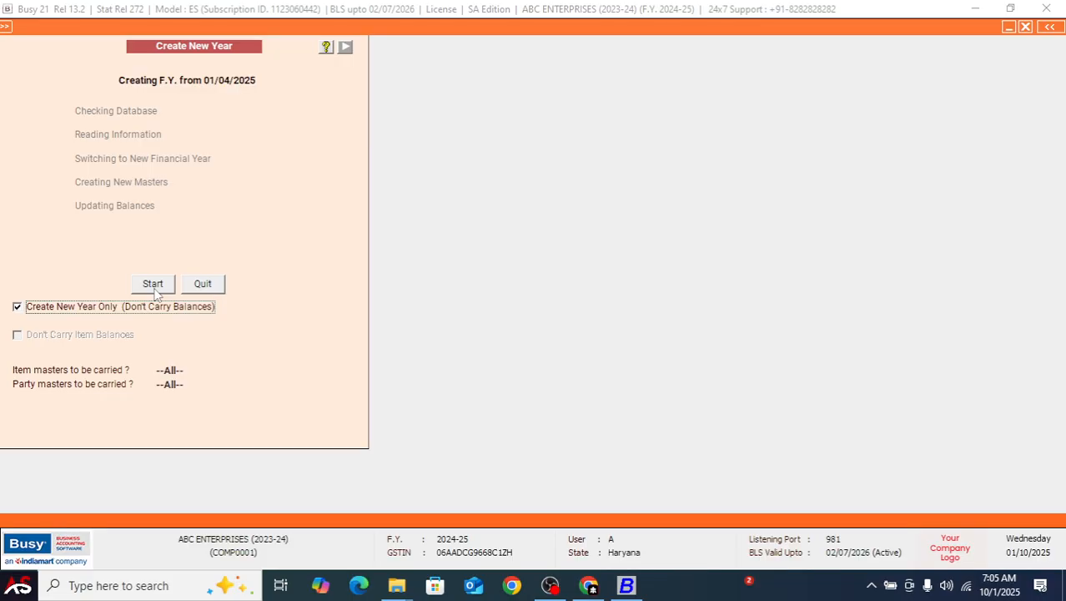
click(135, 308)
click(77, 335)
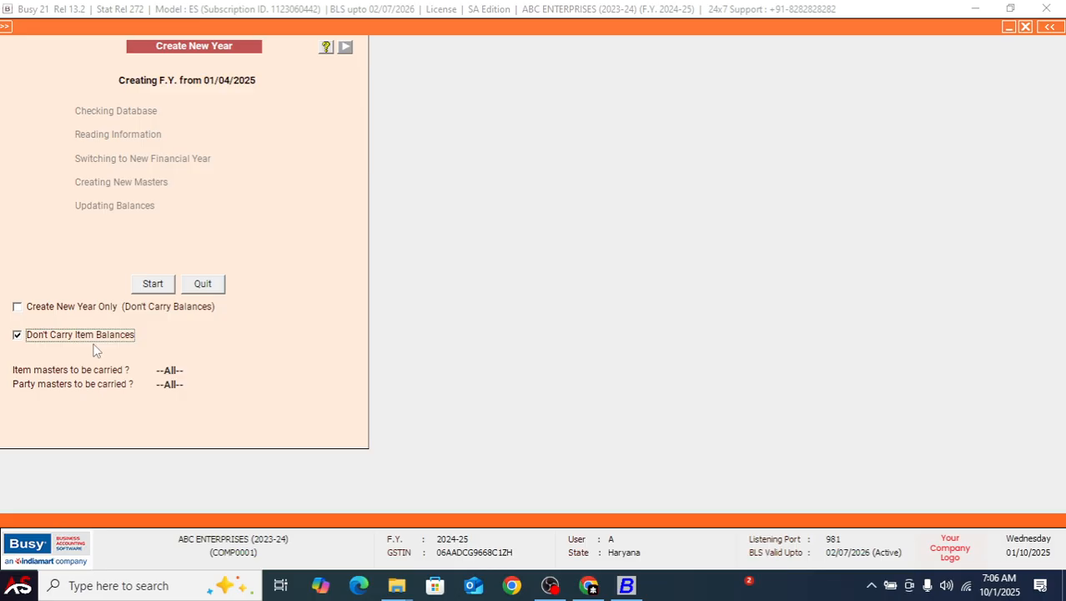
Try Closing Bal. for the item masters to be carried and restore --All--, leaving the party masters at --All--
click(171, 369)
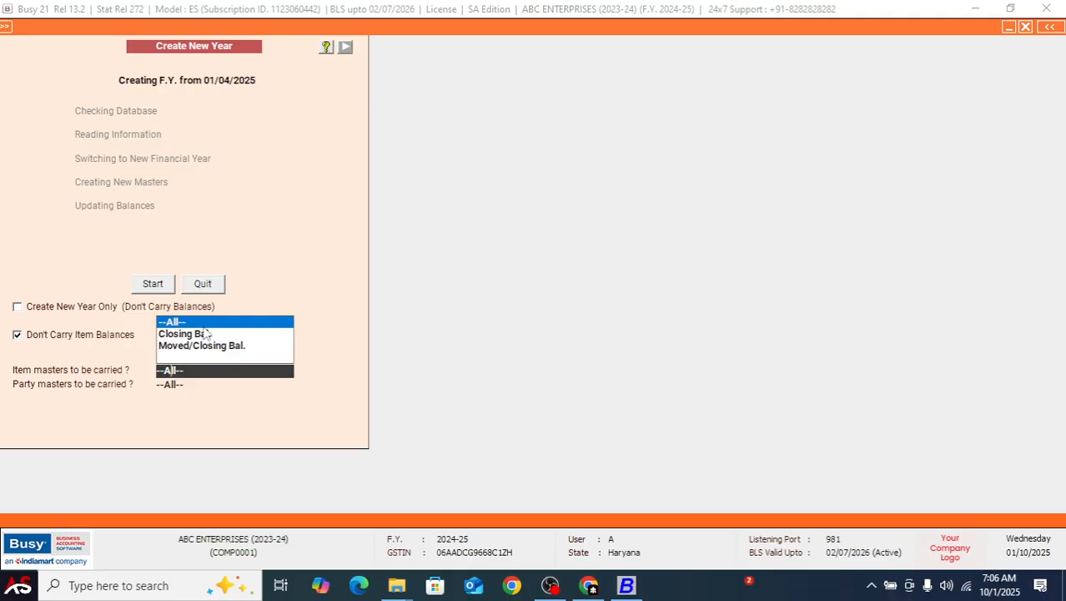
click(194, 334)
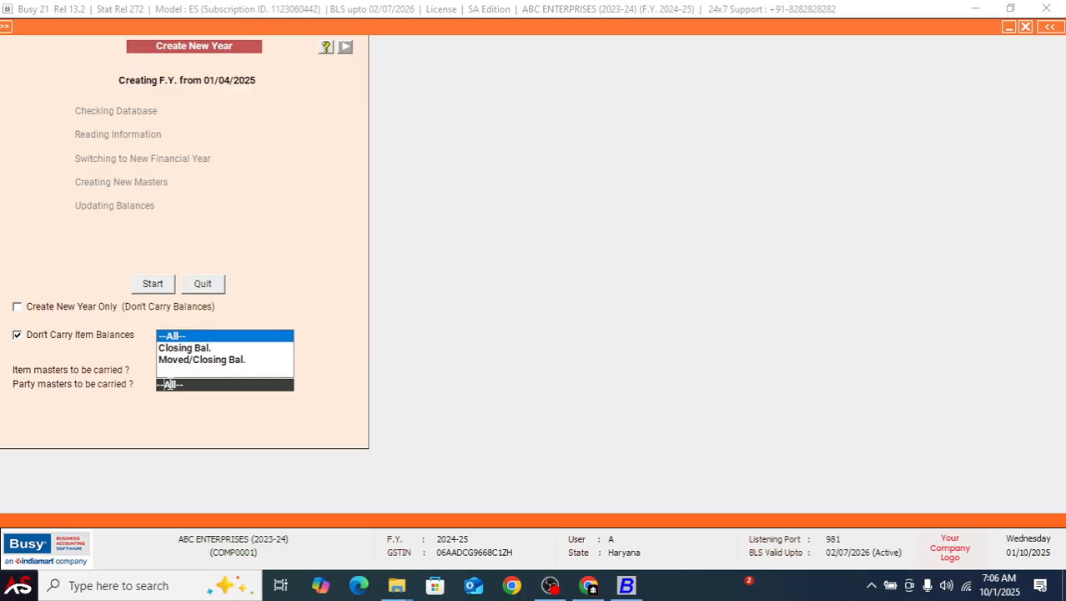
key(Return)
click(169, 384)
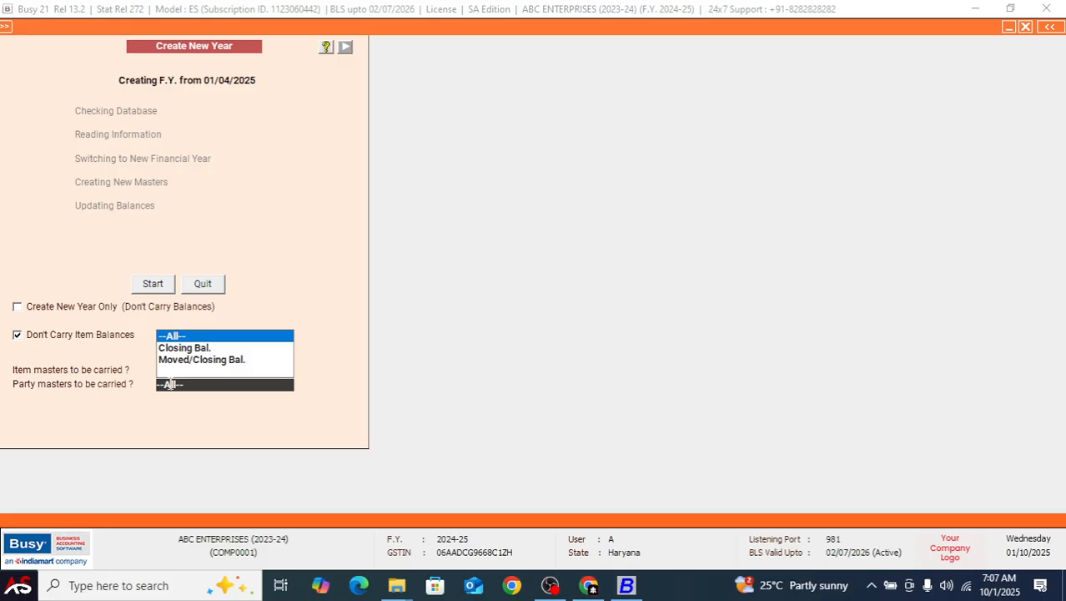
key(Down)
key(Return)
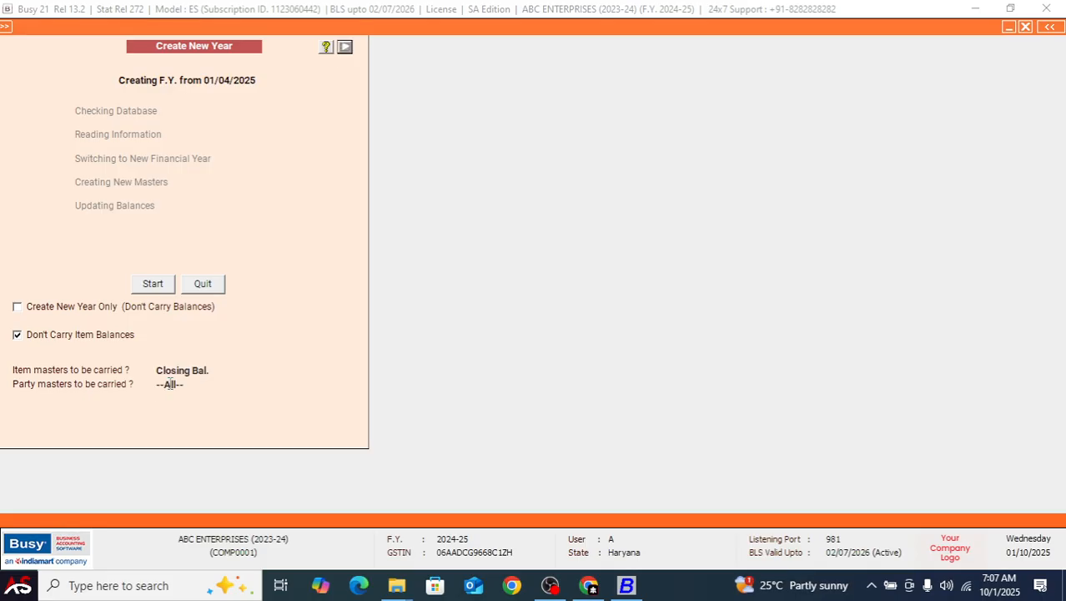
click(187, 372)
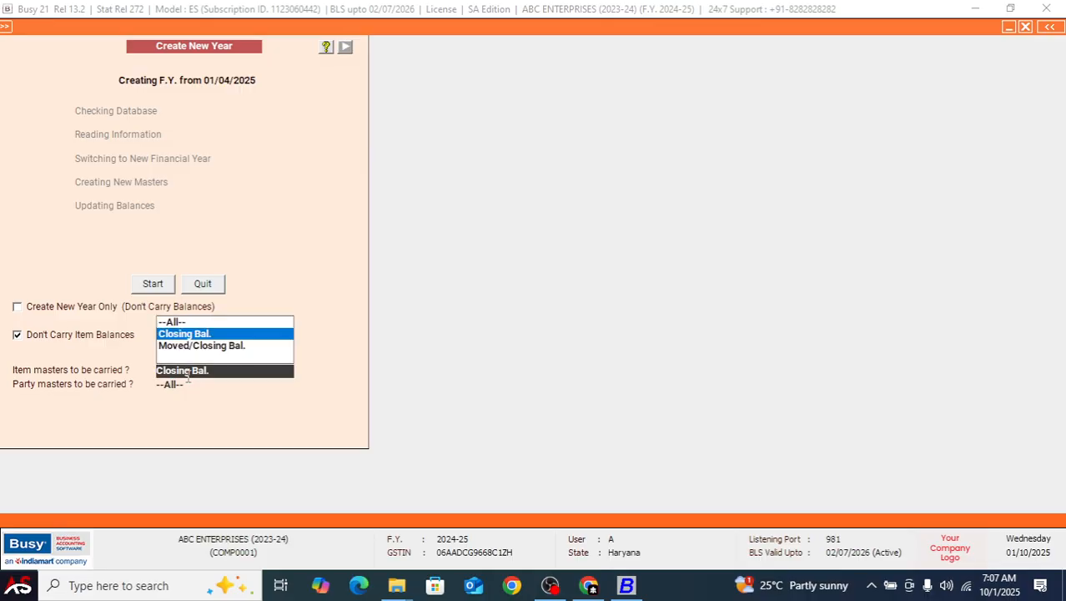
click(186, 383)
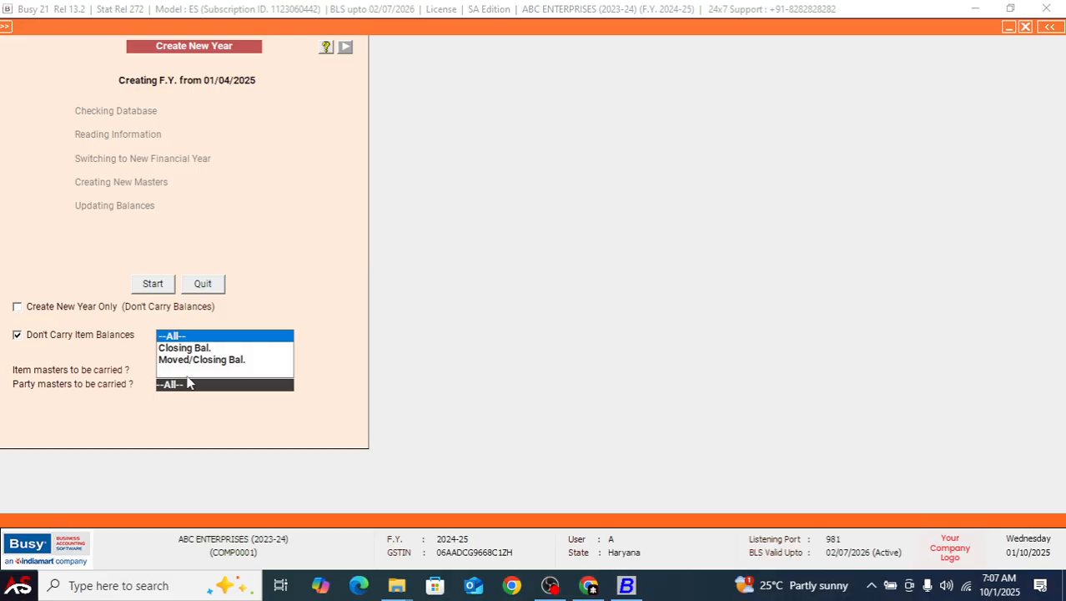
key(Return)
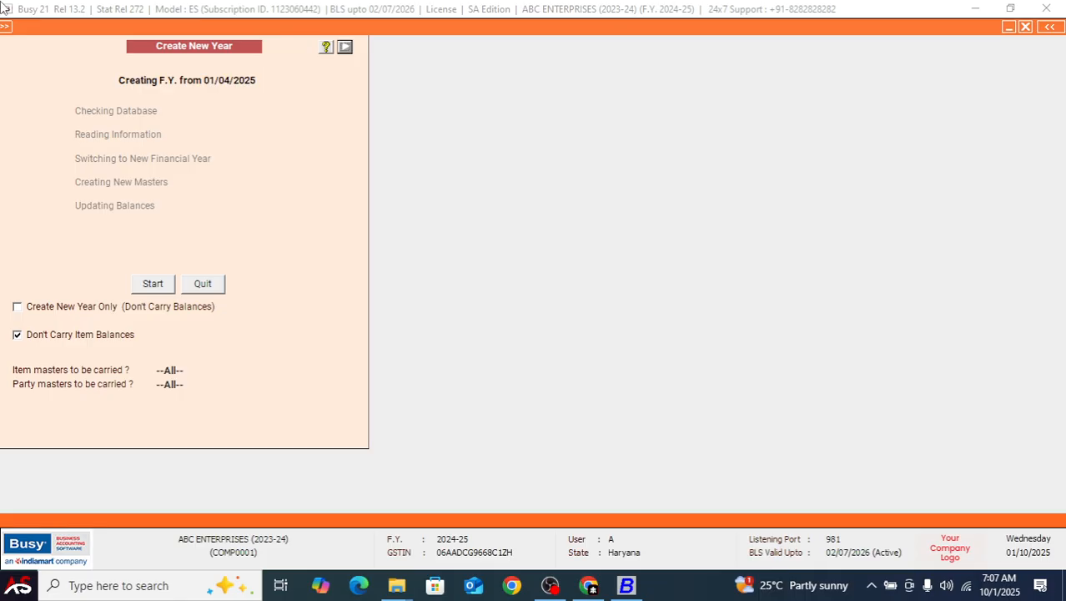
Clear Don't Carry Item Balances, create the financial year from 01/04/2025 with all masters and balances carried, and acknowledge its completion
click(55, 339)
click(55, 339)
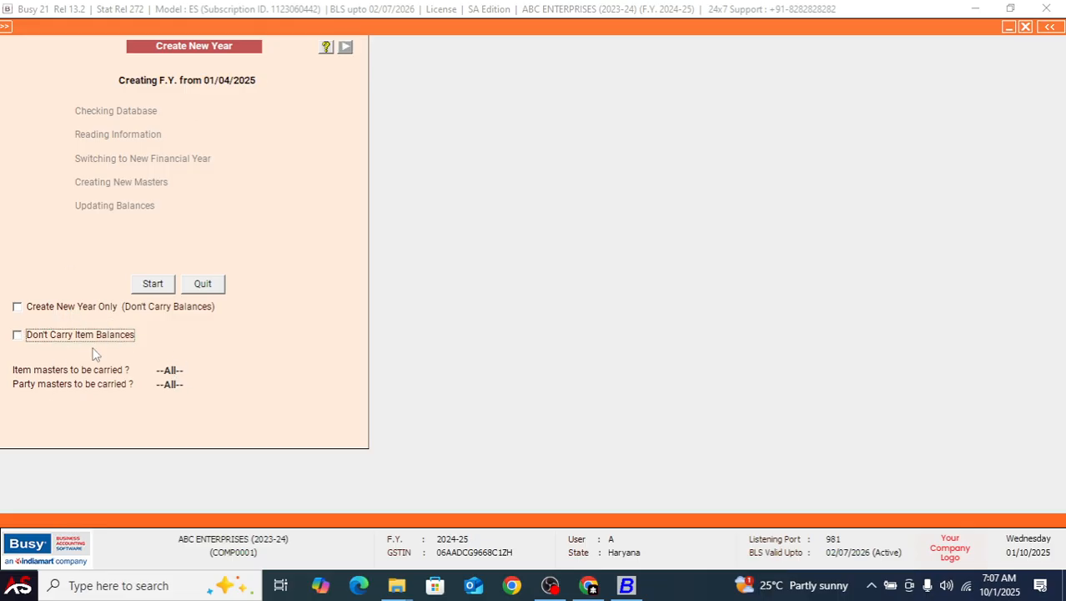
key(space)
click(93, 335)
click(160, 286)
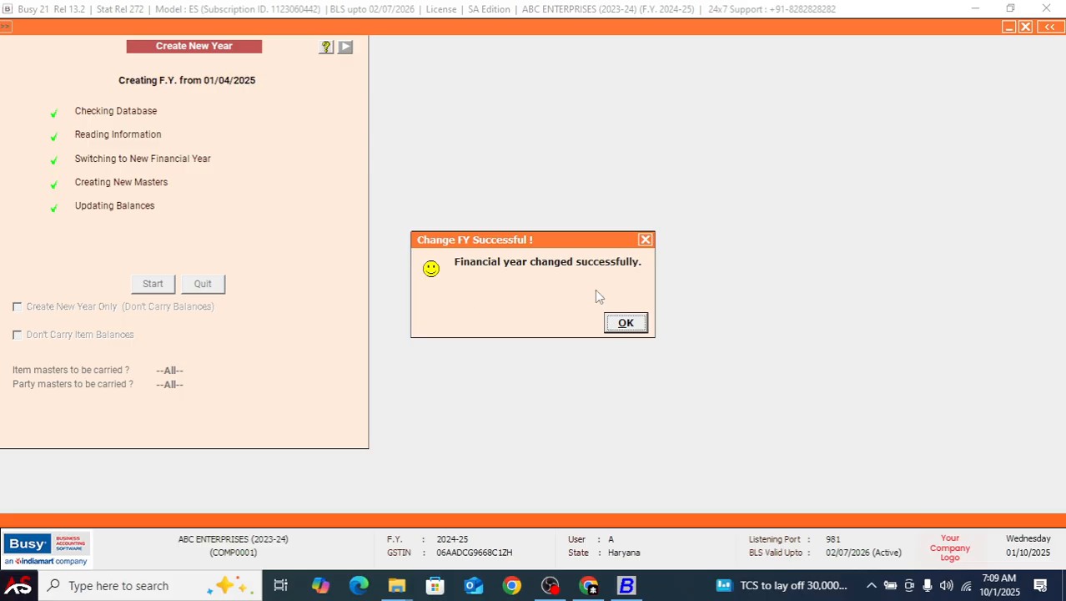
click(625, 323)
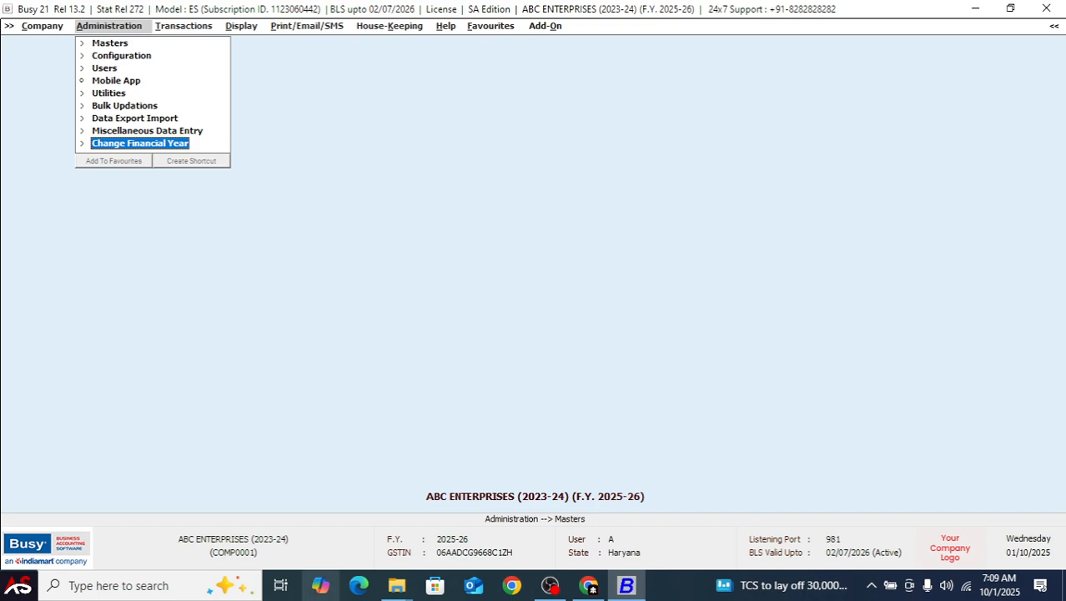
key(Return)
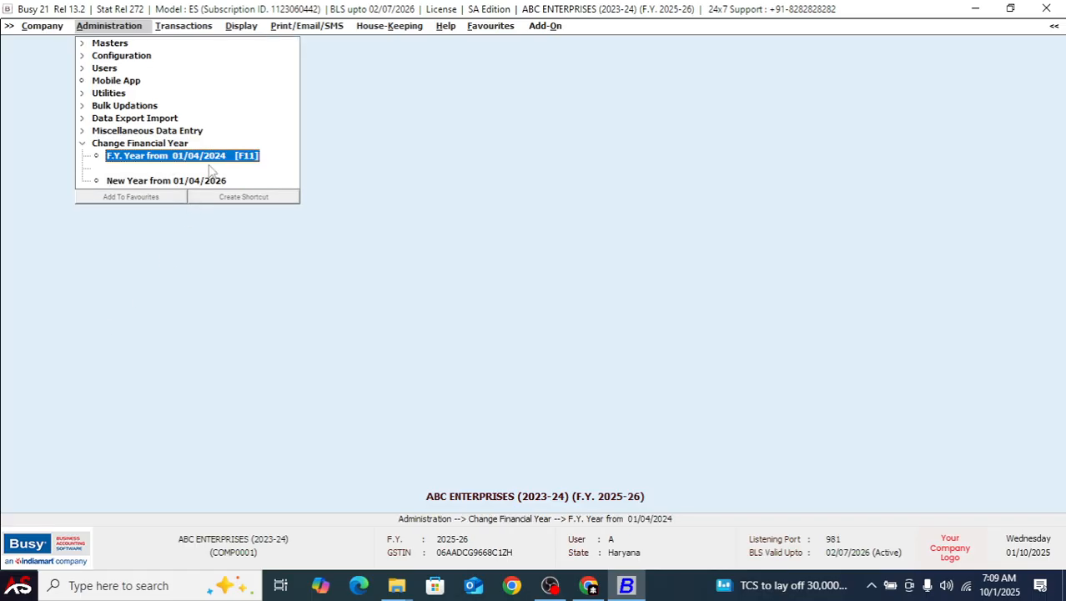
key(Down)
key(Up)
key(Left)
key(Return)
key(Down)
key(Up)
key(Return)
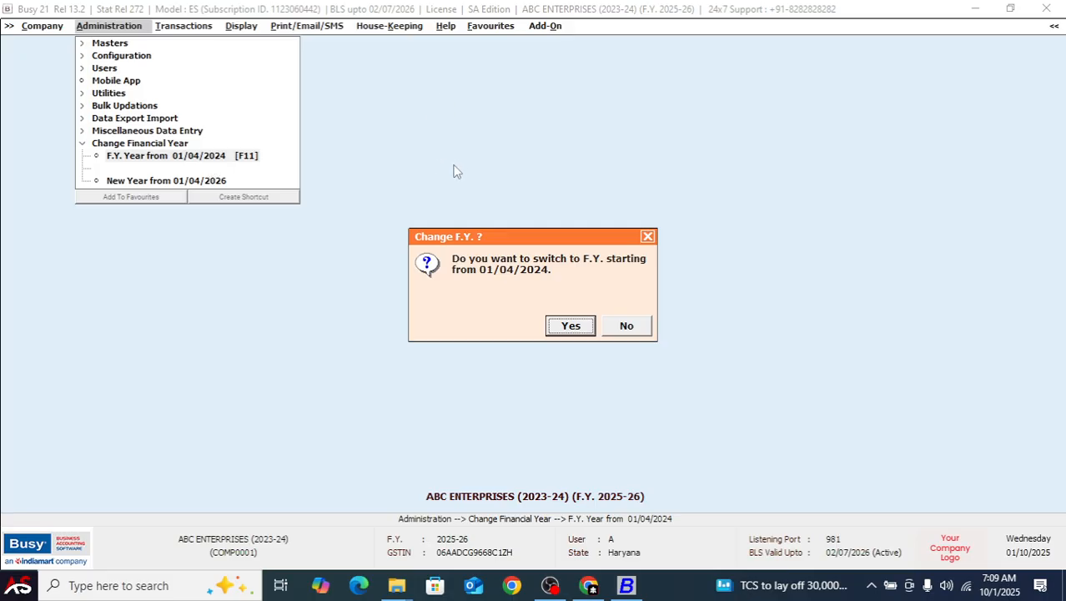
key(Escape)
key(Escape)
key(Escape)
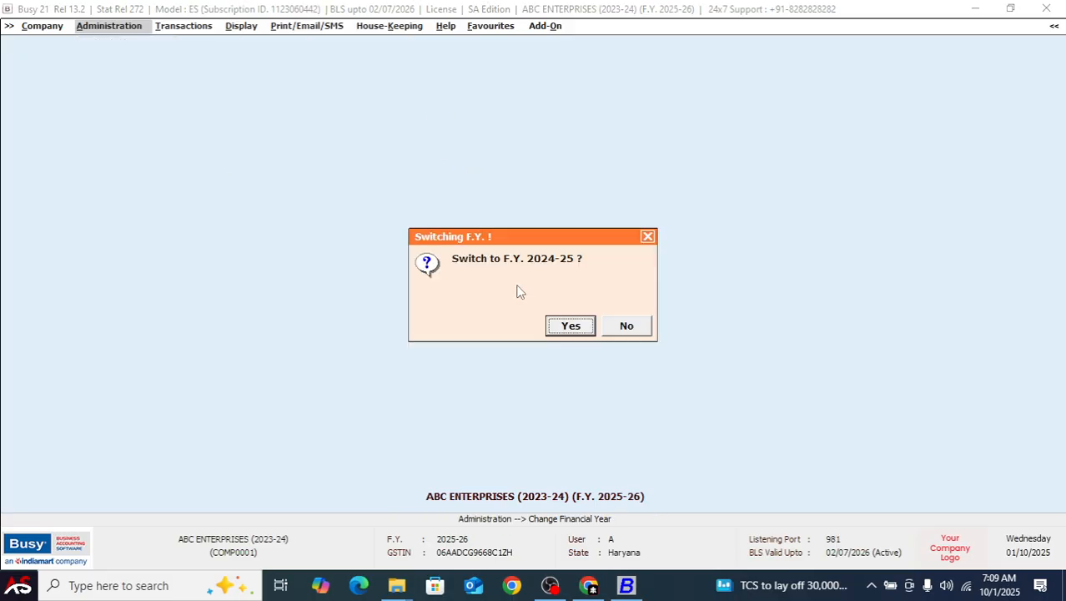
click(648, 237)
Switch the company back to the financial year starting from 01/04/2024 and acknowledge the change
click(104, 27)
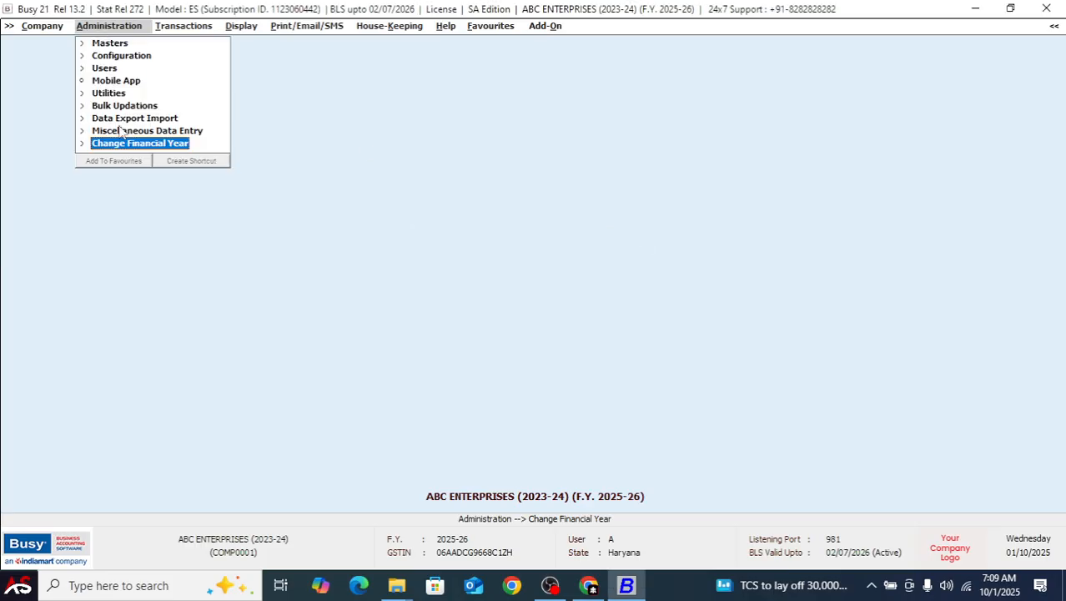
click(96, 145)
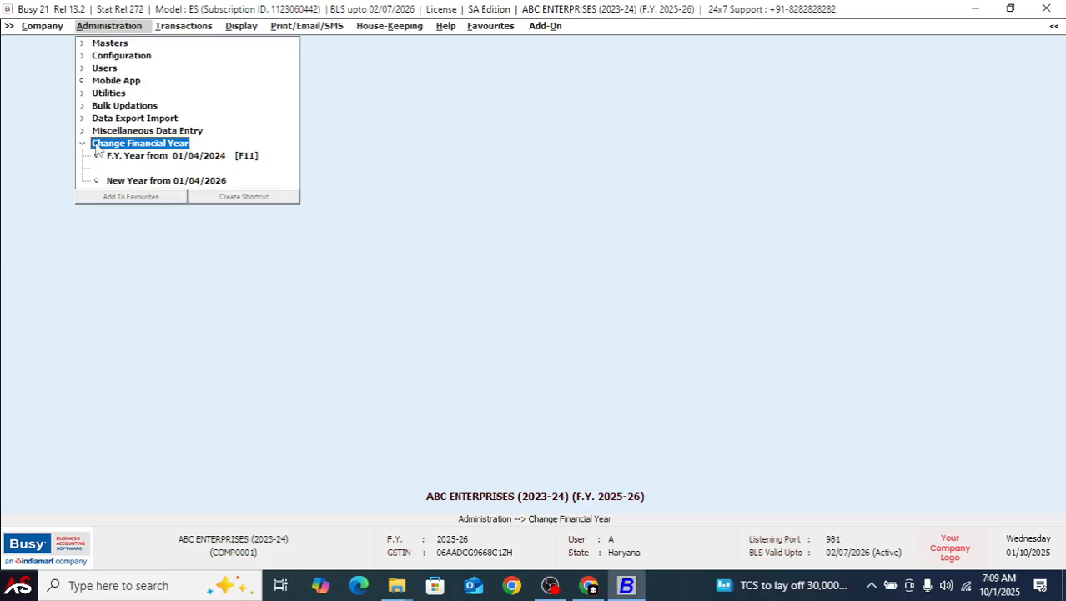
click(159, 158)
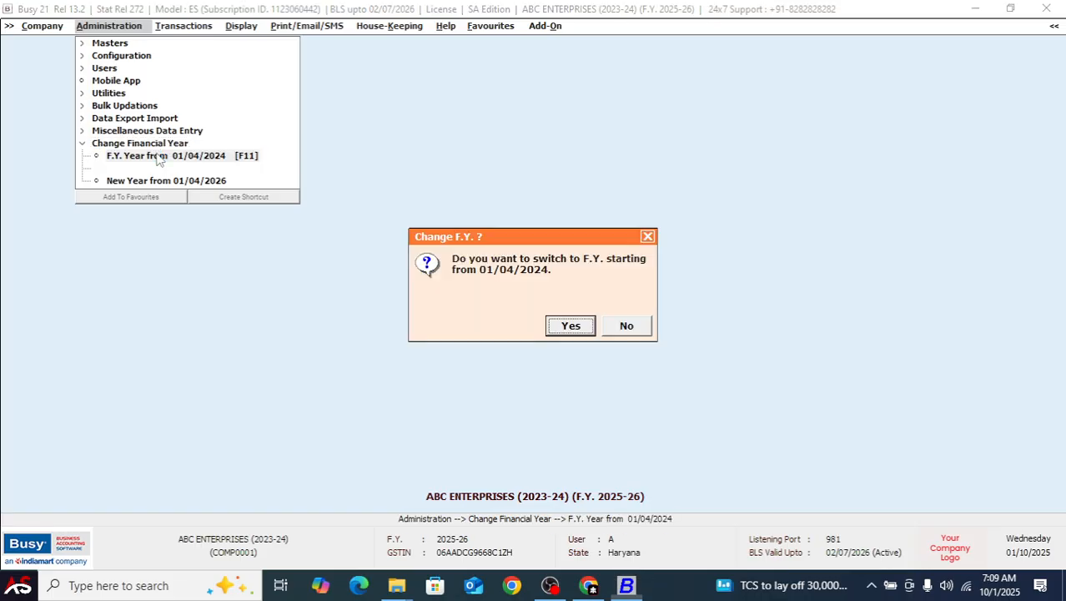
key(Return)
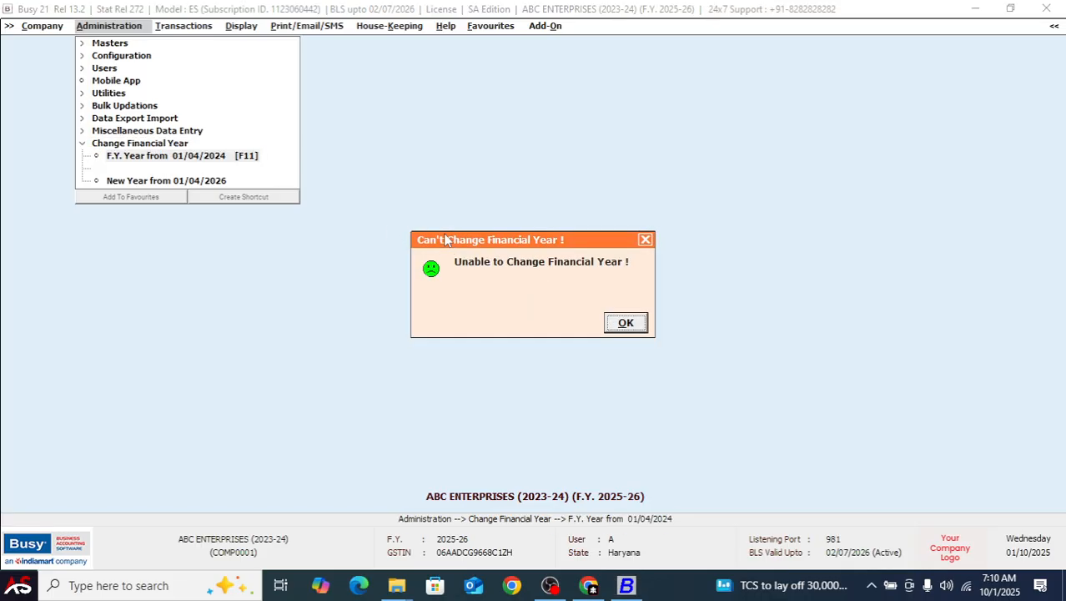
key(Return)
key(Return)
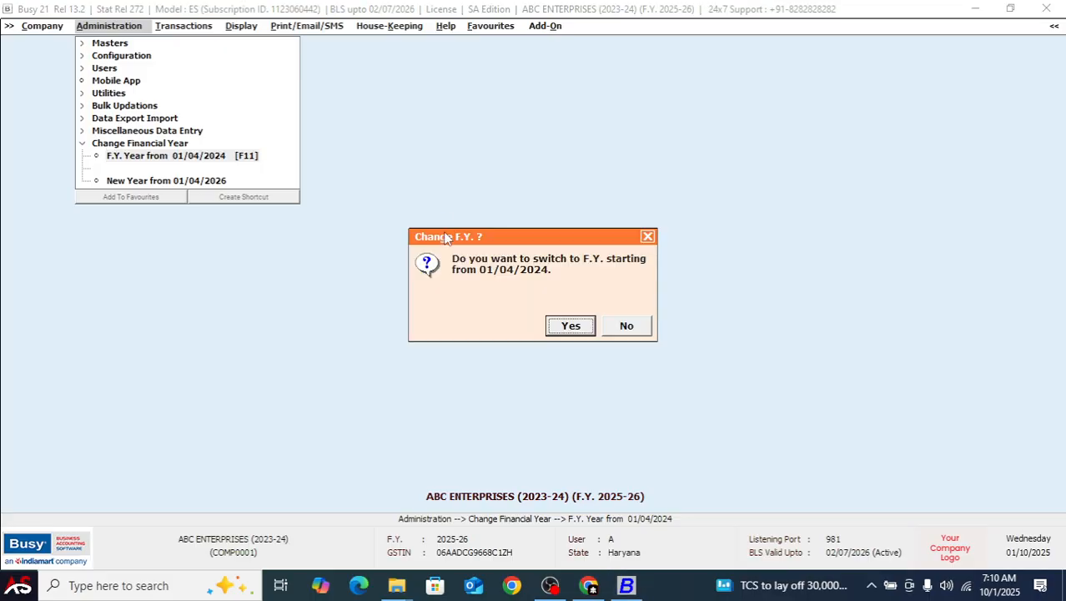
key(Return)
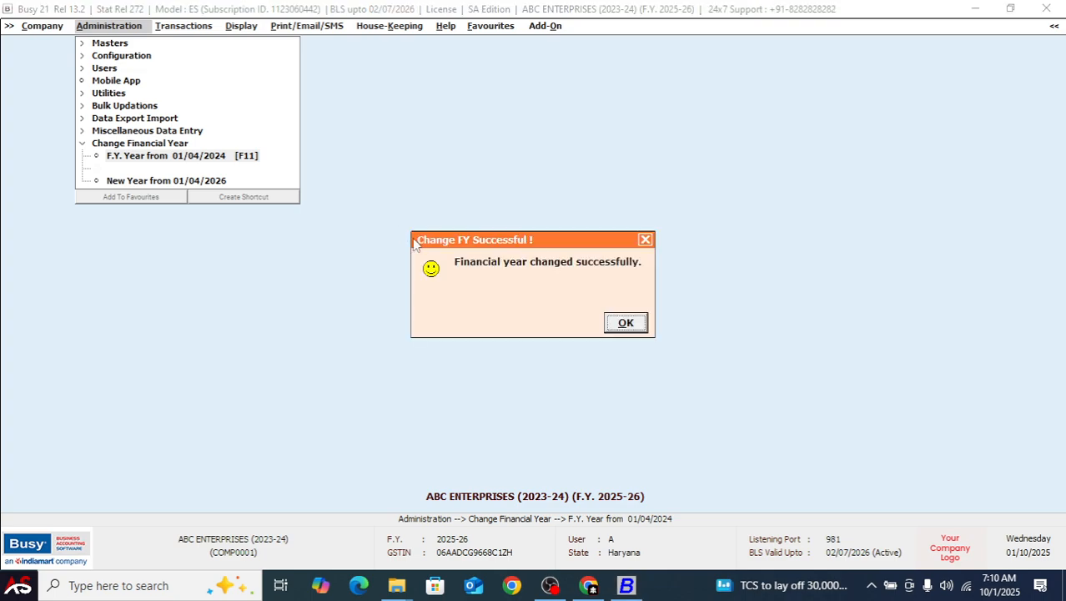
key(Return)
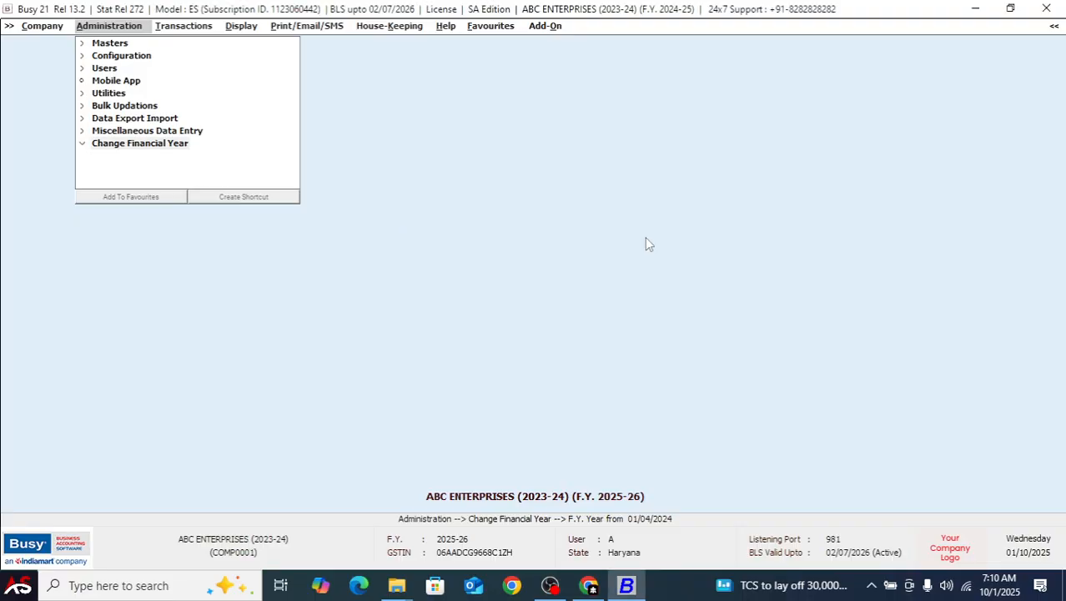
Try to switch to the financial year starting from 01/04/2025 through the list of financial years
key(Return)
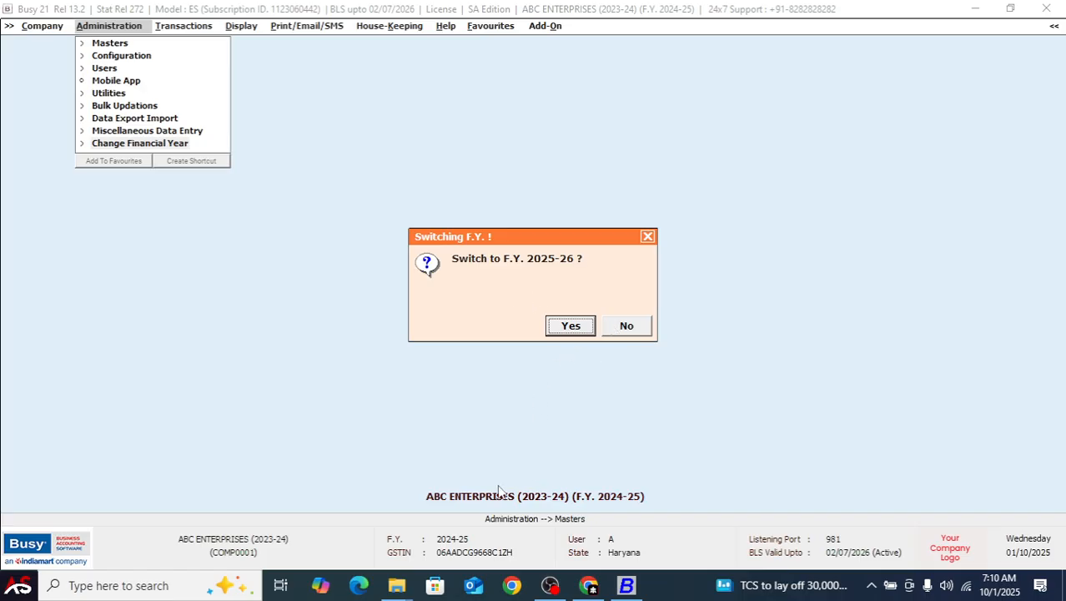
click(627, 327)
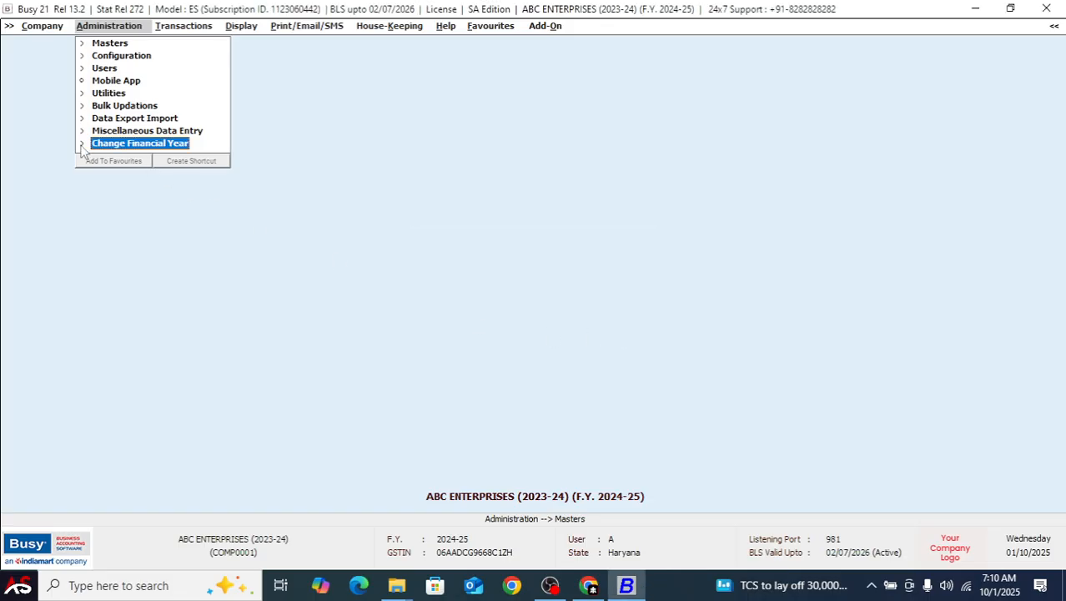
click(81, 143)
click(181, 159)
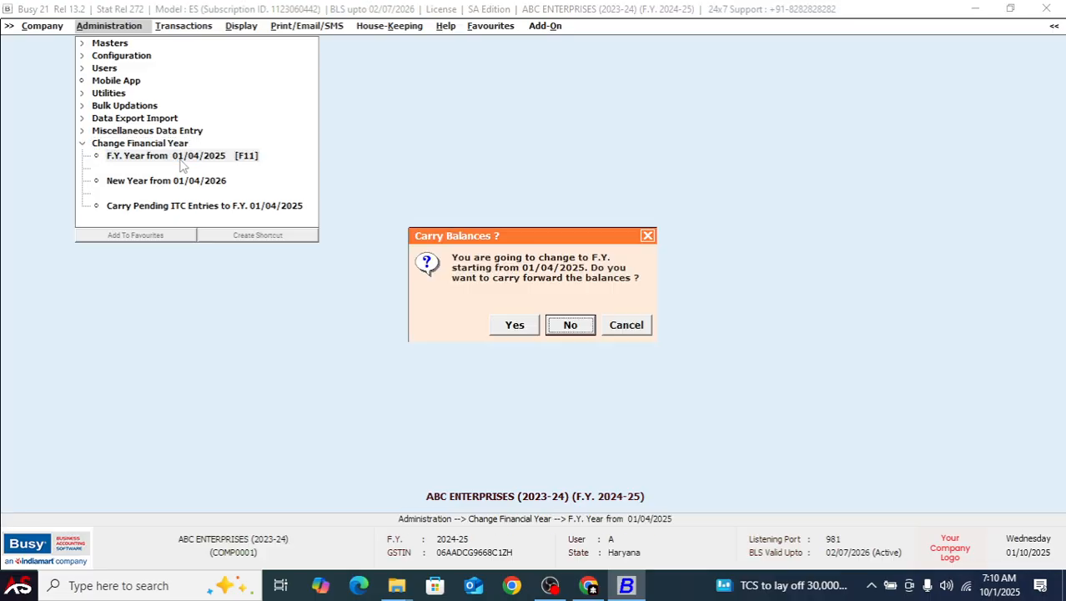
key(Return)
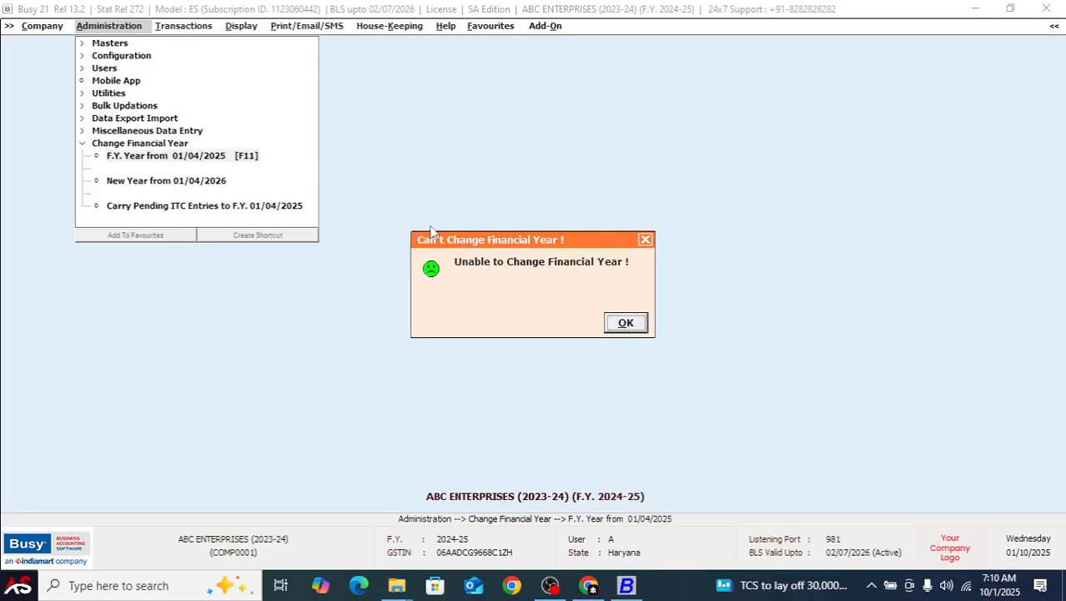
key(Return)
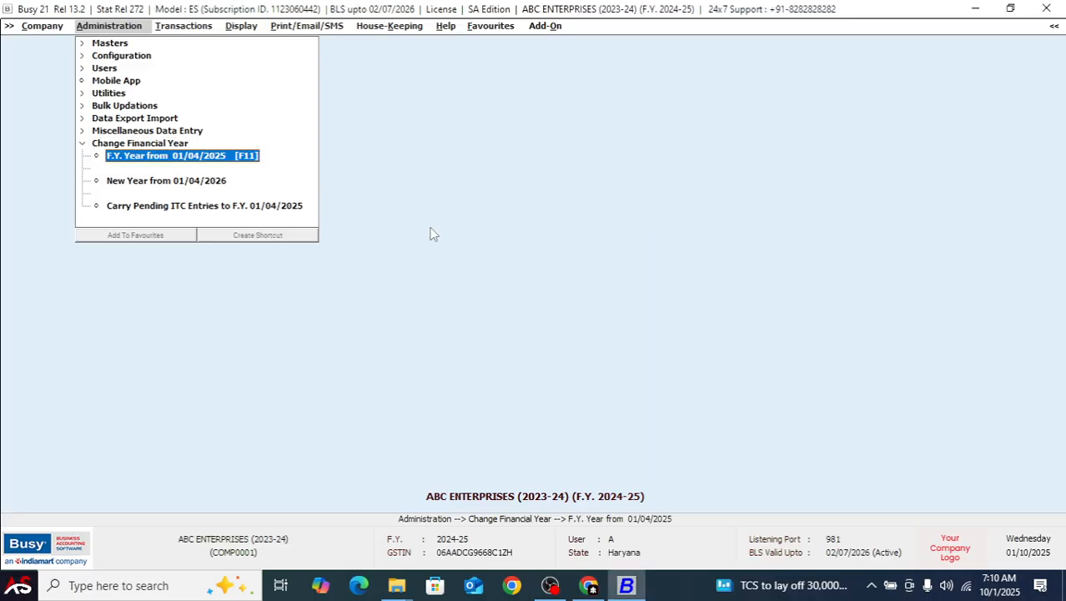
key(Escape)
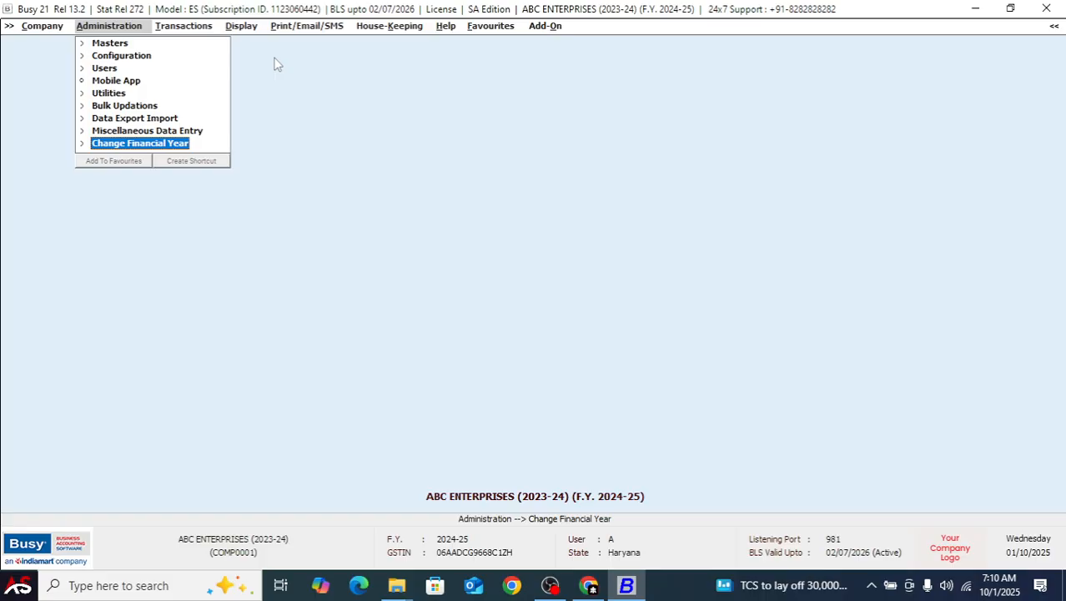
Switch the company to F.Y. 2025-26 through the quick financial-year switch
key(Return)
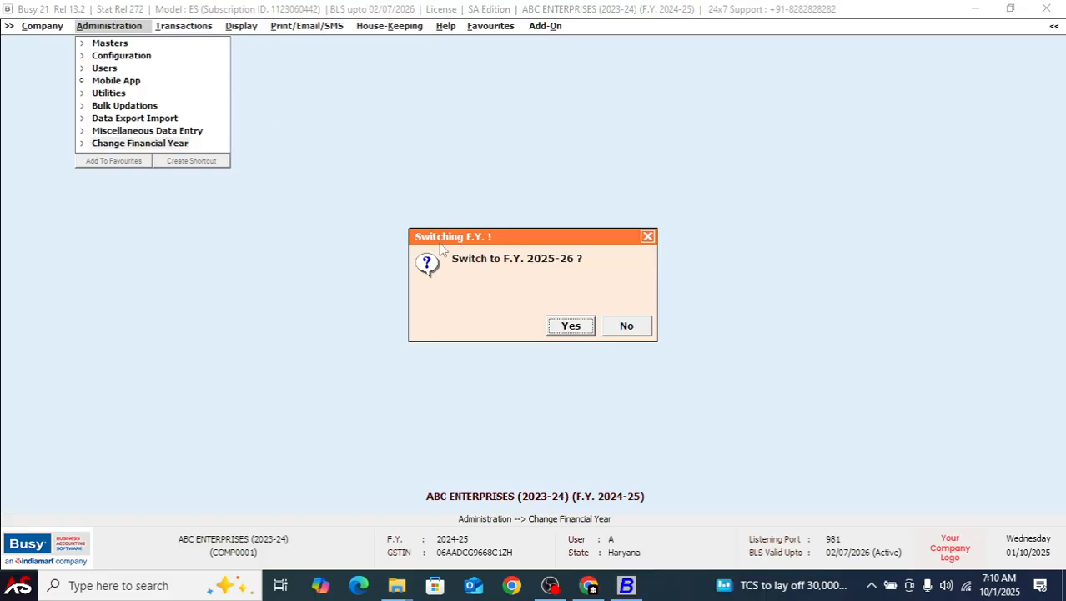
click(573, 327)
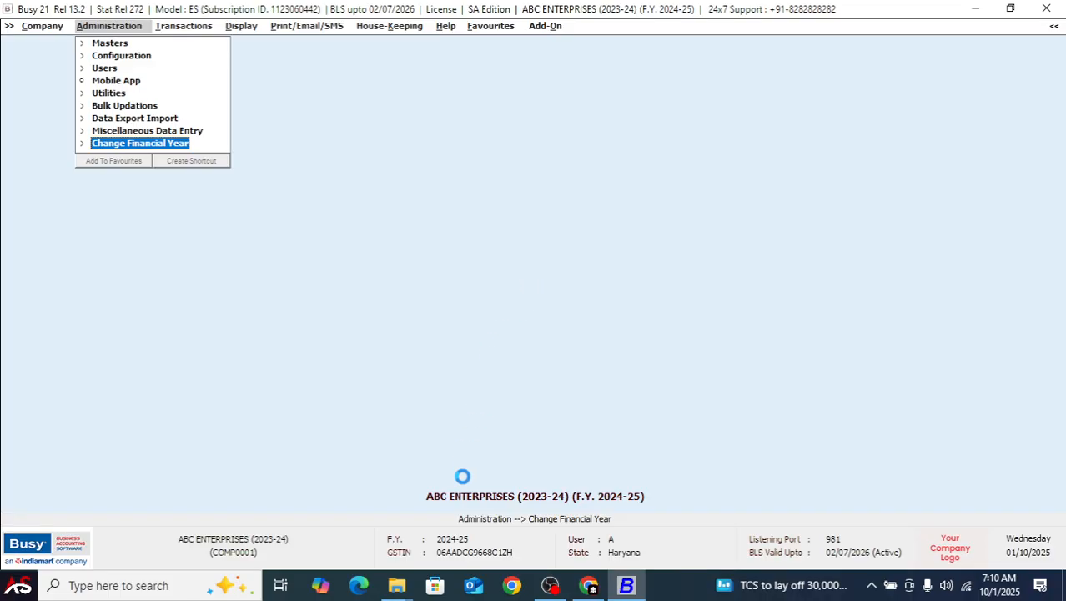
click(615, 327)
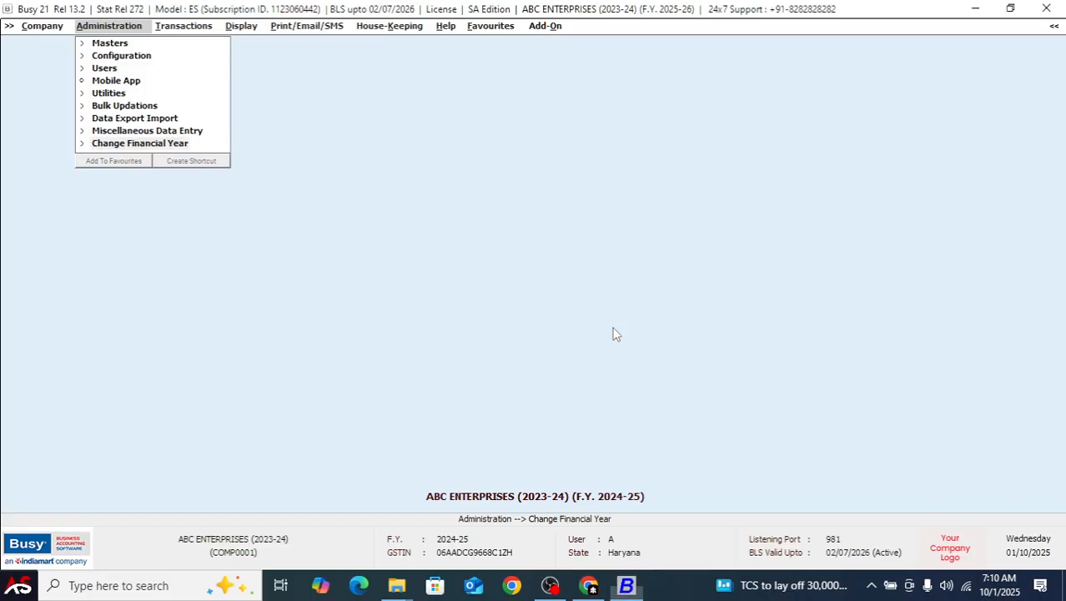